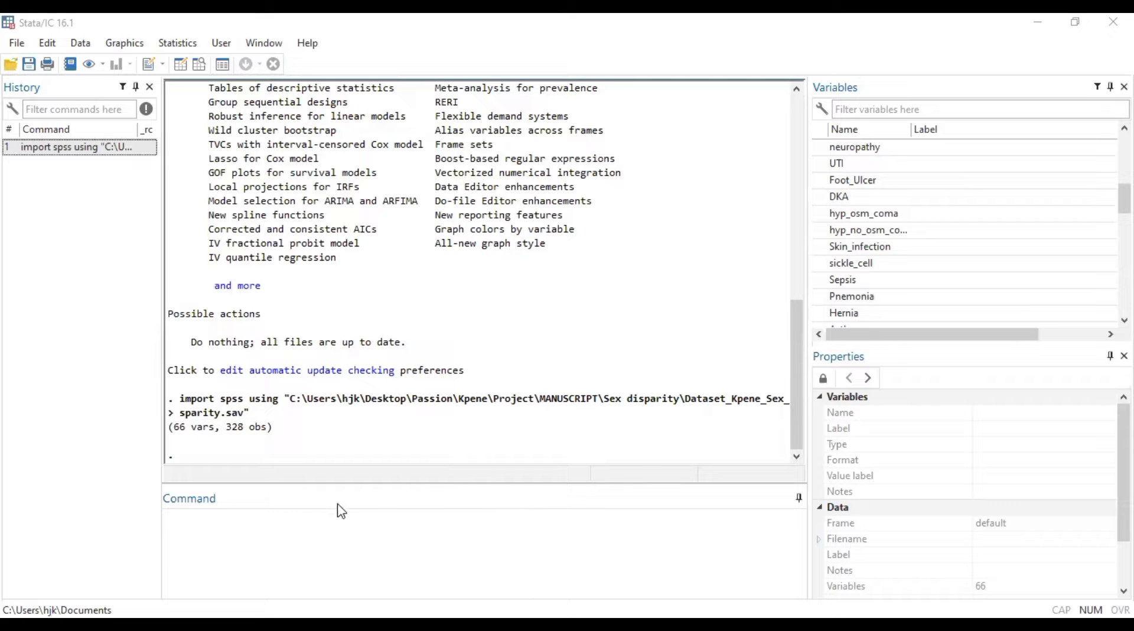
# Build 'oneway SBP Marital_Status' in the Command window, adding both variables from the Variables list
pyautogui.click(332, 514)
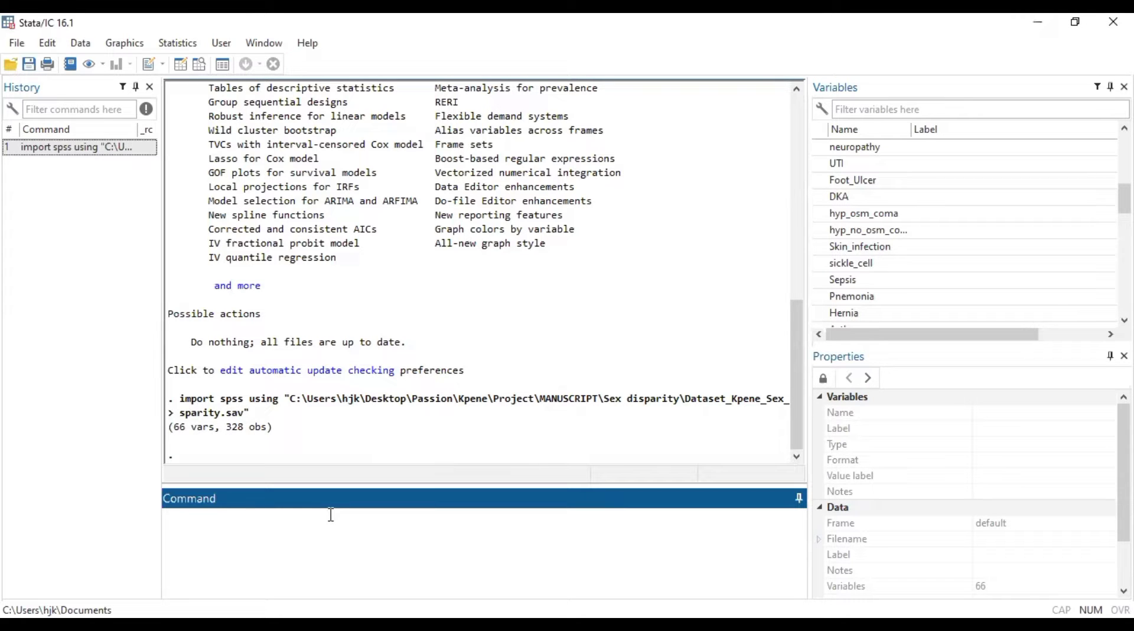
pyautogui.write('oneway')
pyautogui.moveTo(1125, 198)
pyautogui.mouseDown()
pyautogui.moveTo(1125, 172)
pyautogui.moveTo(1125, 220)
pyautogui.mouseUp()
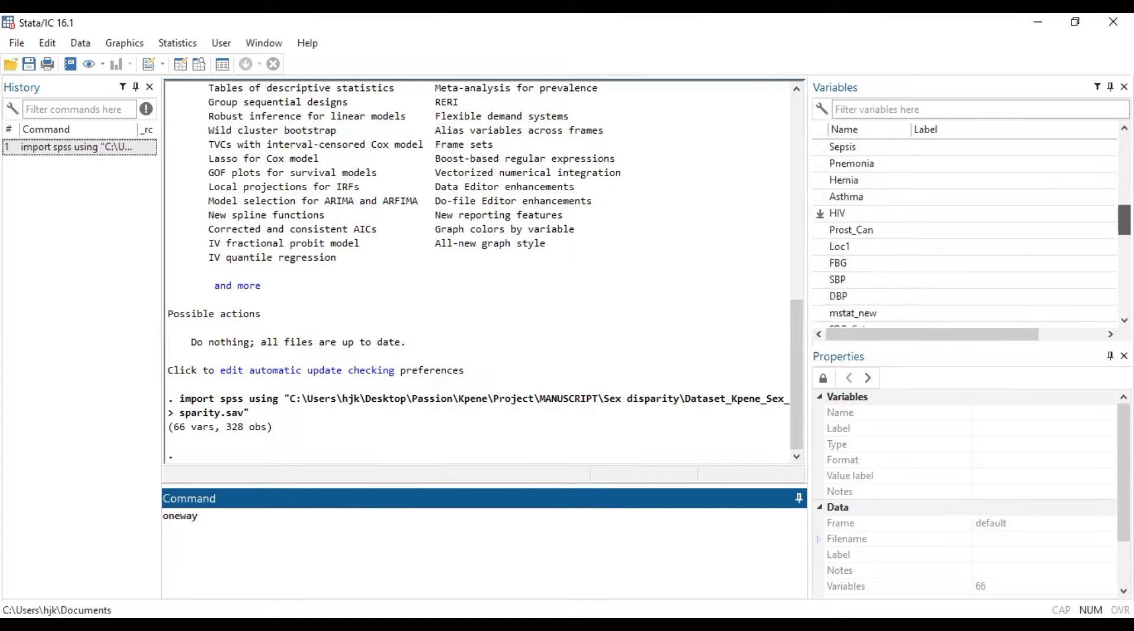
pyautogui.doubleClick(821, 280)
pyautogui.click(356, 524)
pyautogui.write(',')
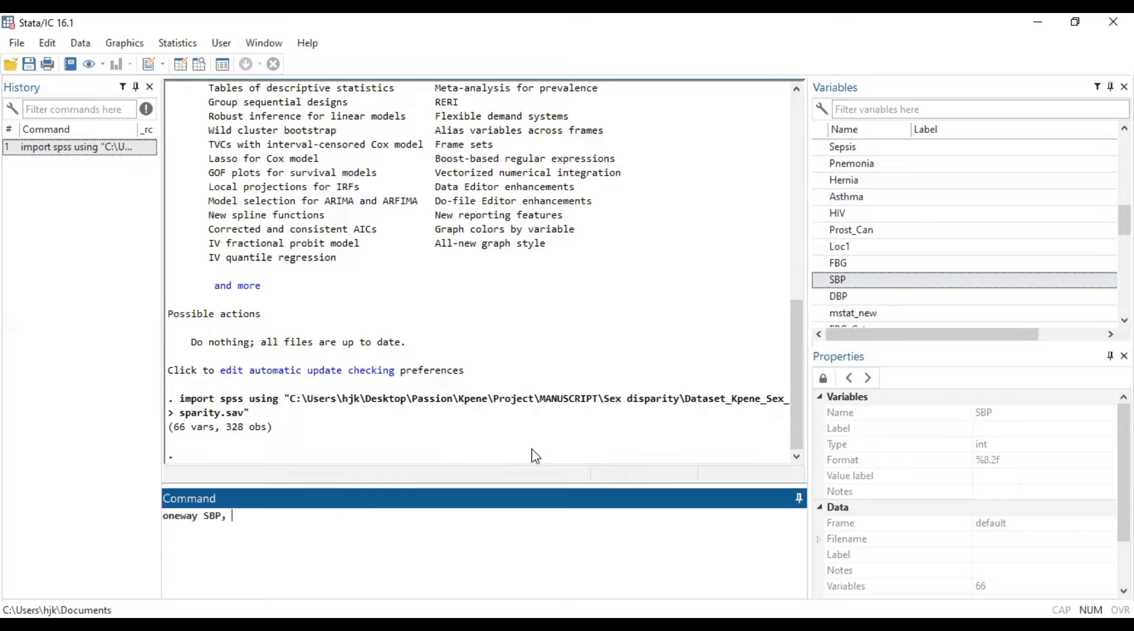
pyautogui.scroll(2, 833, 148)
pyautogui.scroll(5, 833, 148)
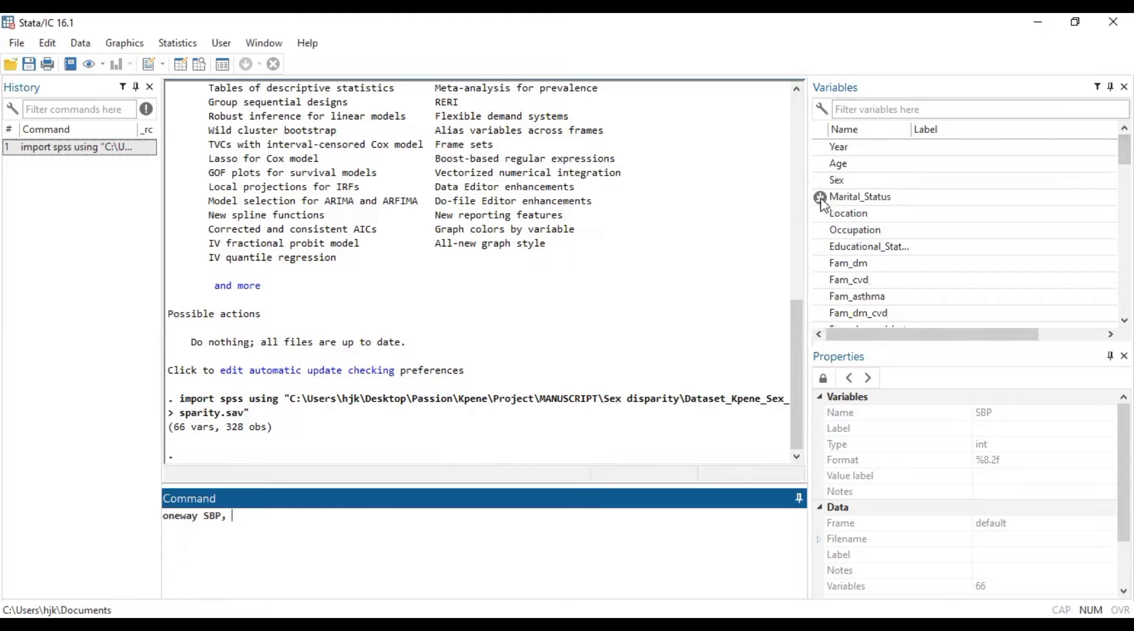
pyautogui.doubleClick(836, 198)
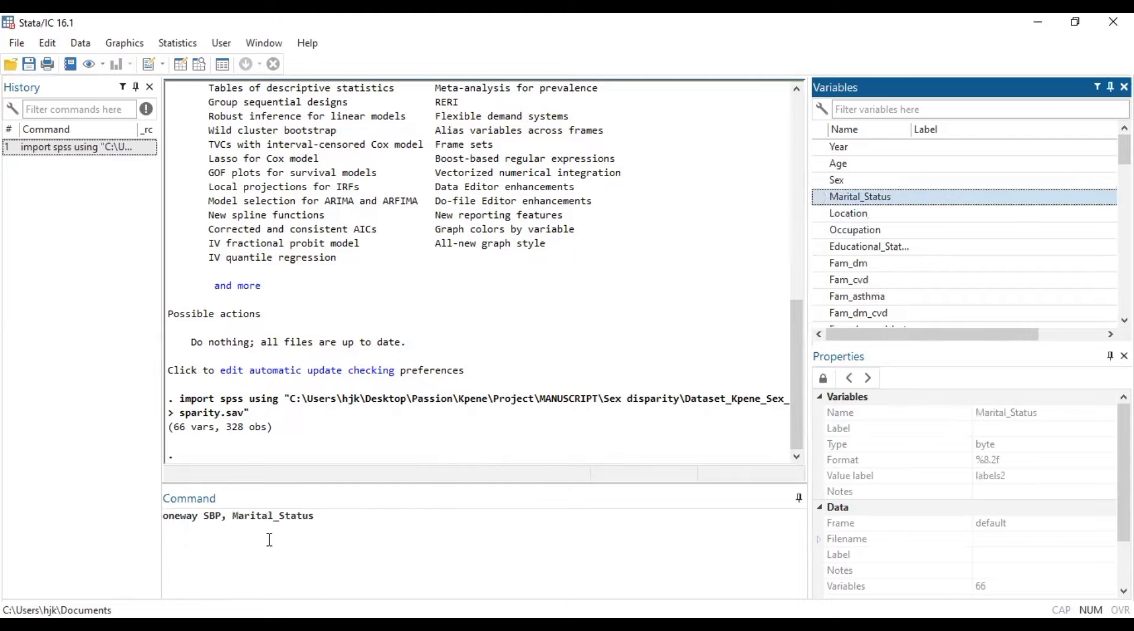
# Move the misplaced comma, add the tab option, and run the one-way ANOVA
pyautogui.click(230, 516)
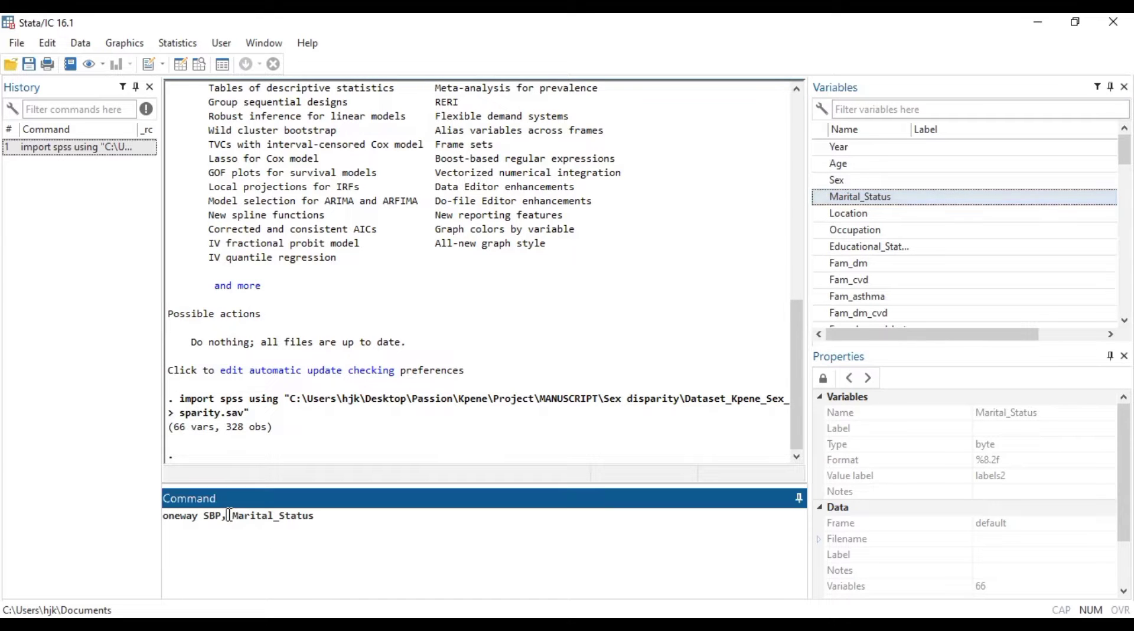
pyautogui.press('BackSpace')
pyautogui.write(', tab')
pyautogui.press('Return')
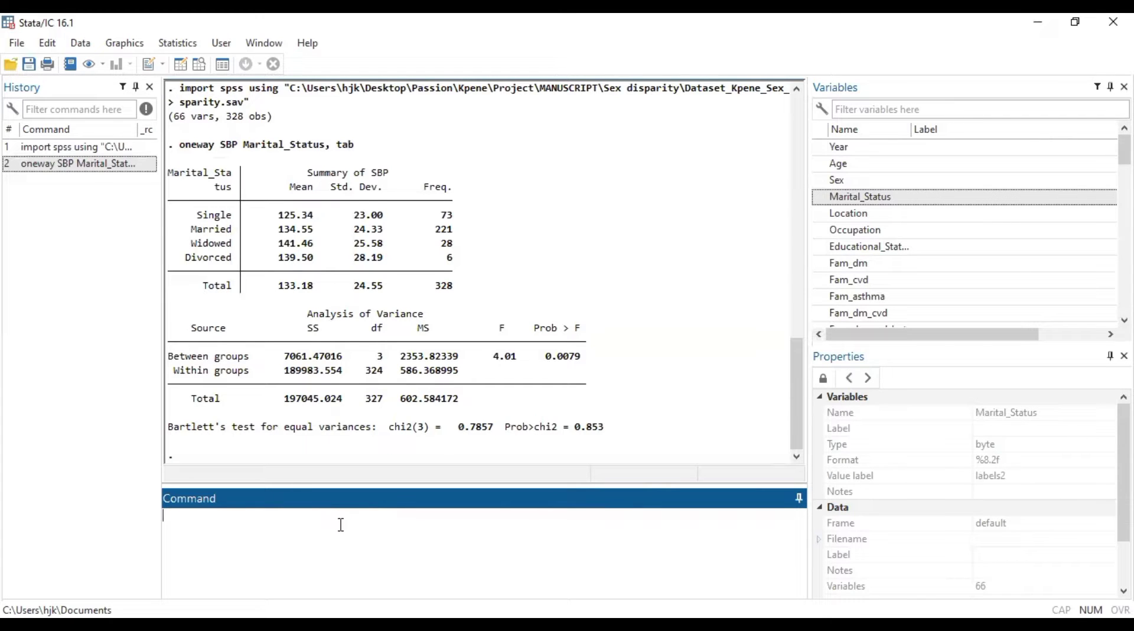
# Enter 'oneway SBP Marital_Status' again, taking both variables from the Variables list
pyautogui.write('oneway')
pyautogui.scroll(-7, 820, 165)
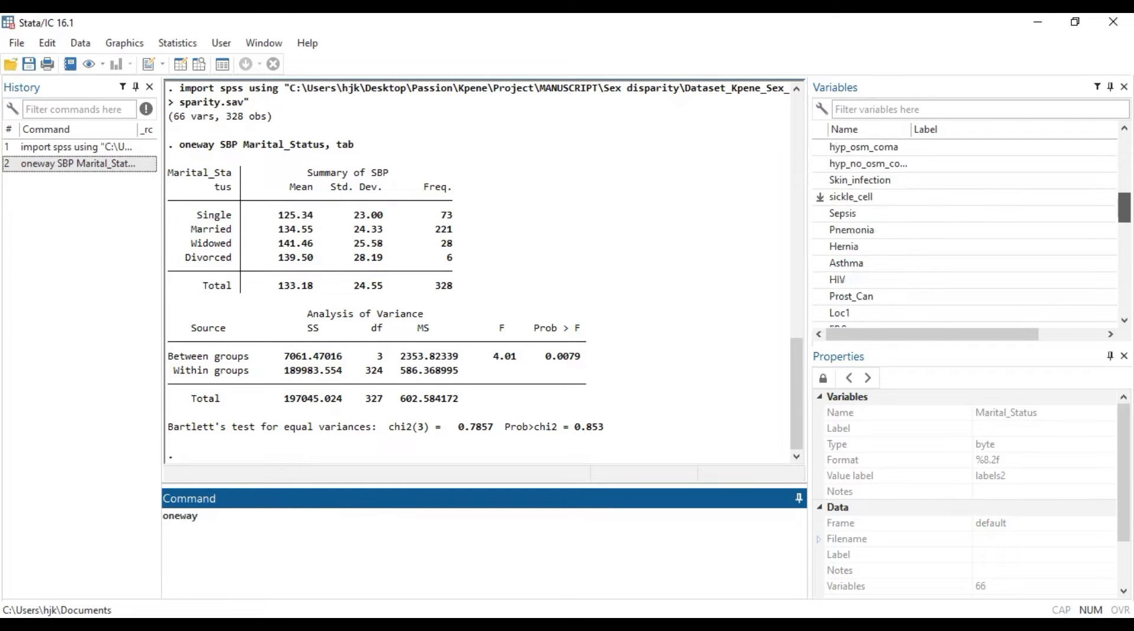
pyautogui.scroll(-3, 820, 197)
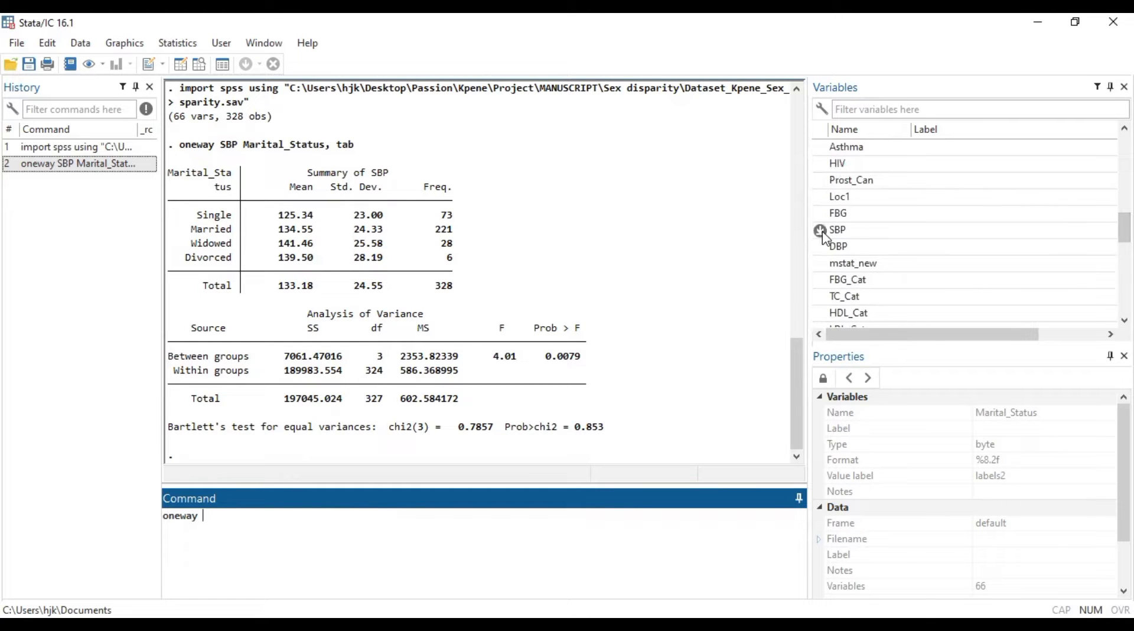
pyautogui.doubleClick(822, 230)
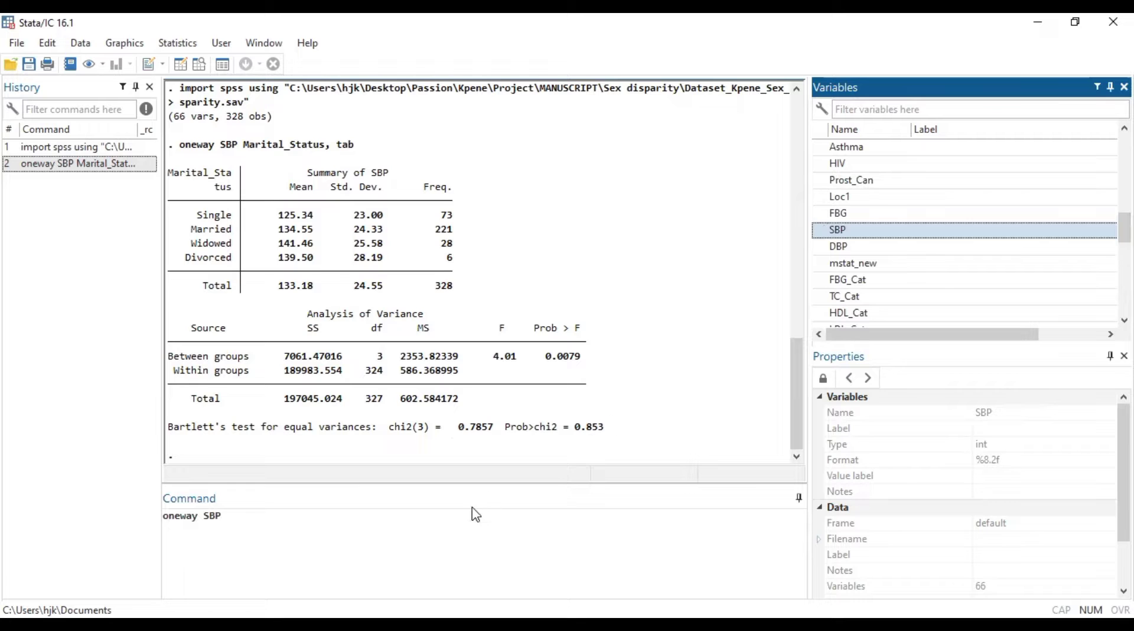
pyautogui.click(411, 533)
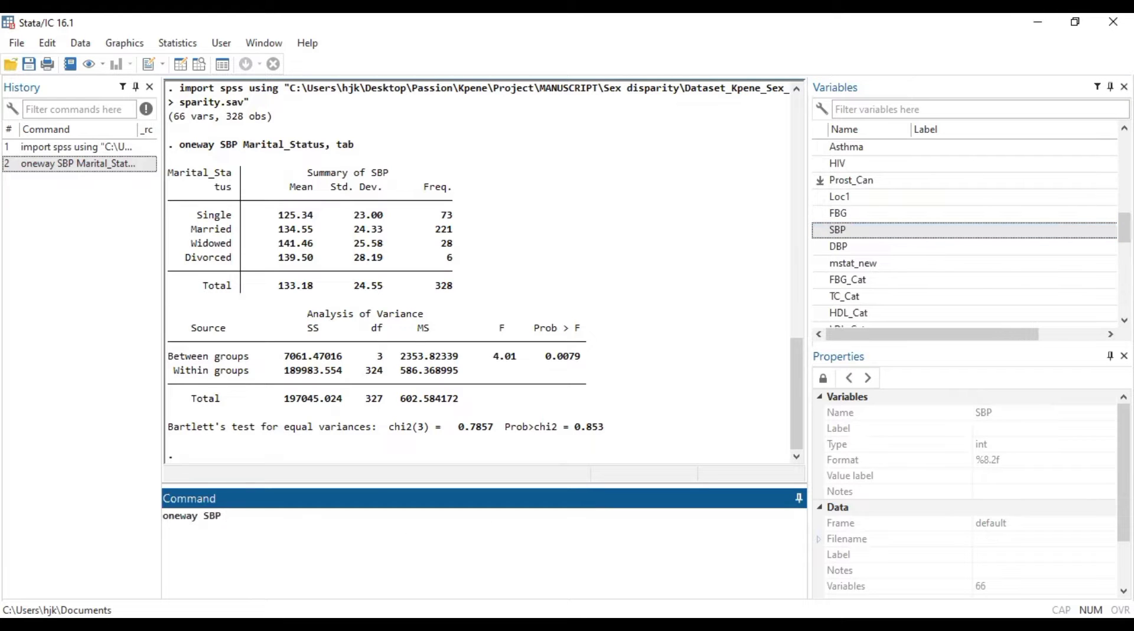
pyautogui.scroll(6, 922, 217)
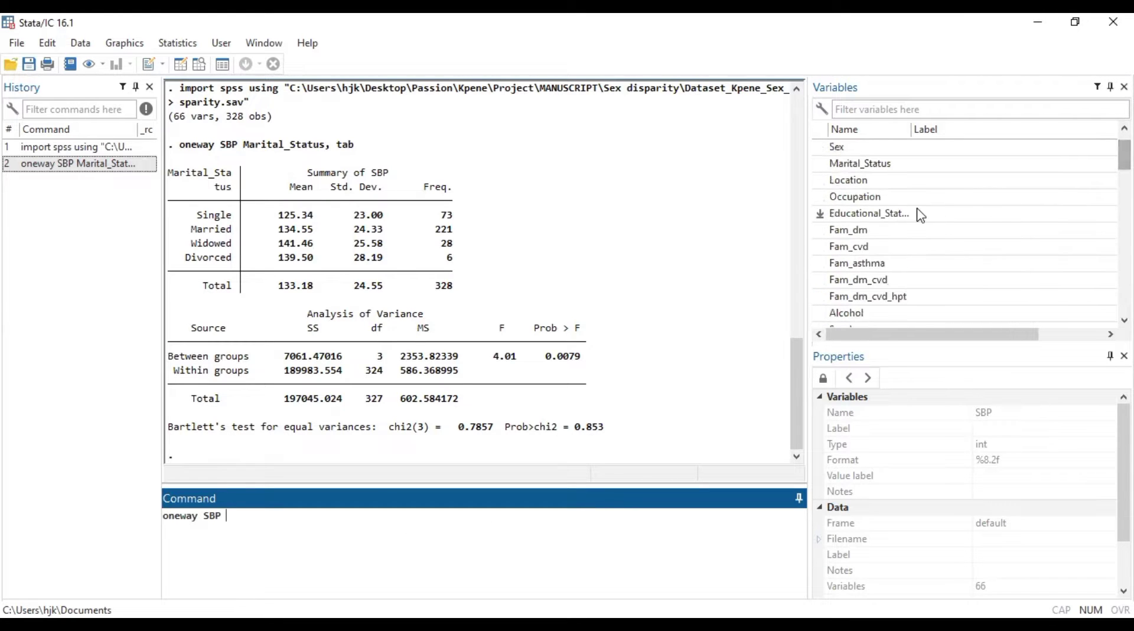
pyautogui.doubleClick(842, 164)
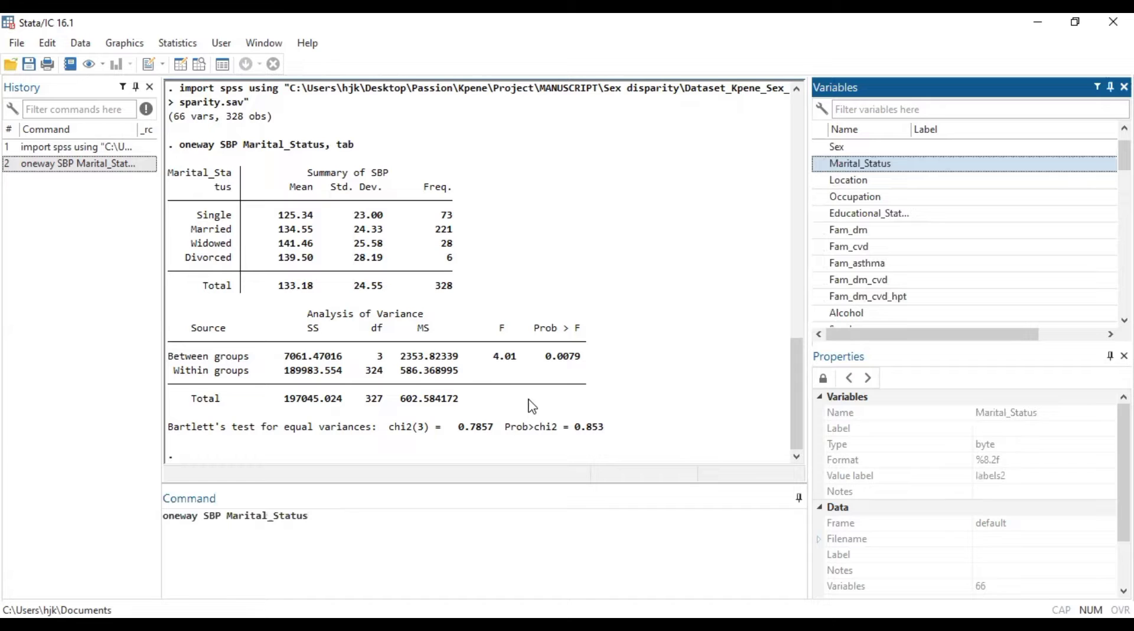
# Add the 'tab bon' options and run the Bonferroni comparison of SBP between groups
pyautogui.click(373, 530)
pyautogui.write(', tab bon')
pyautogui.doubleClick(356, 518)
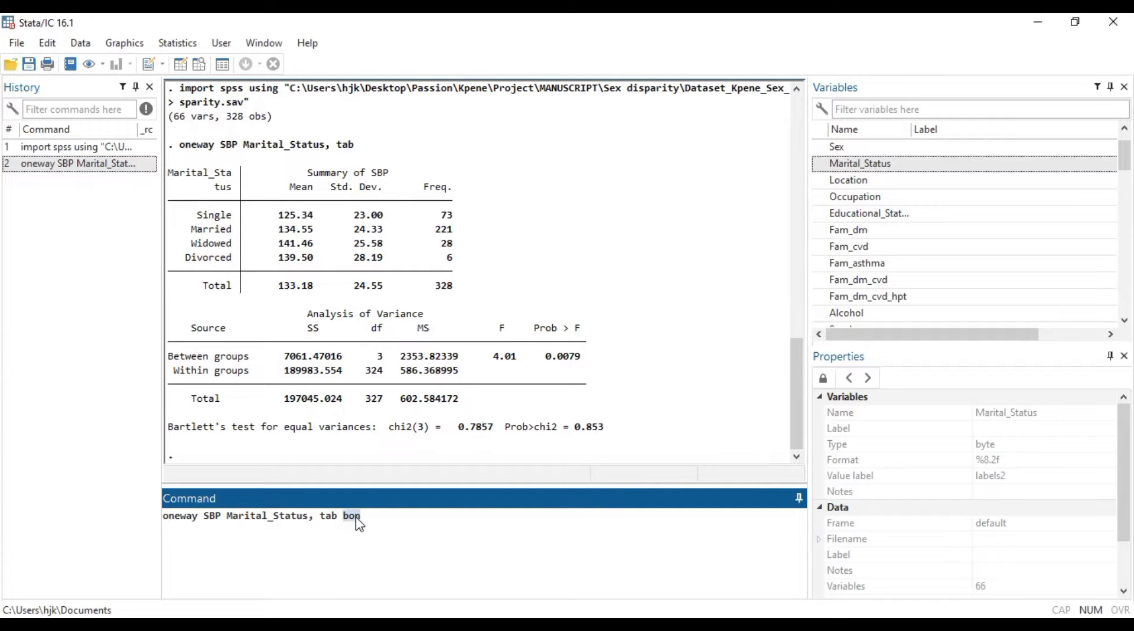
pyautogui.press('Return')
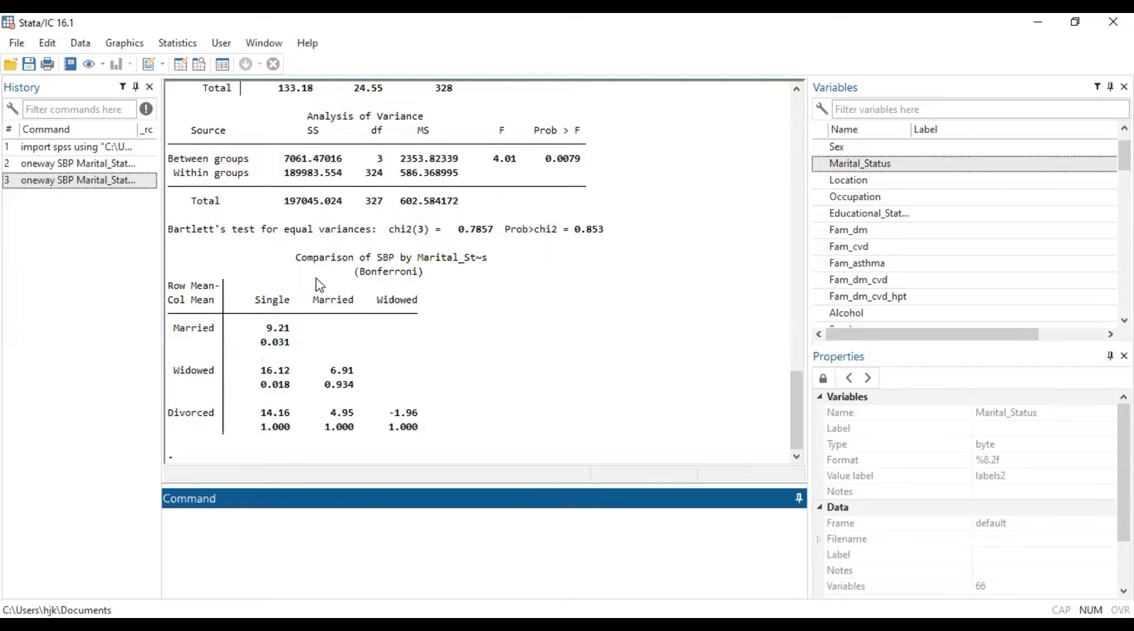
pyautogui.click(502, 339)
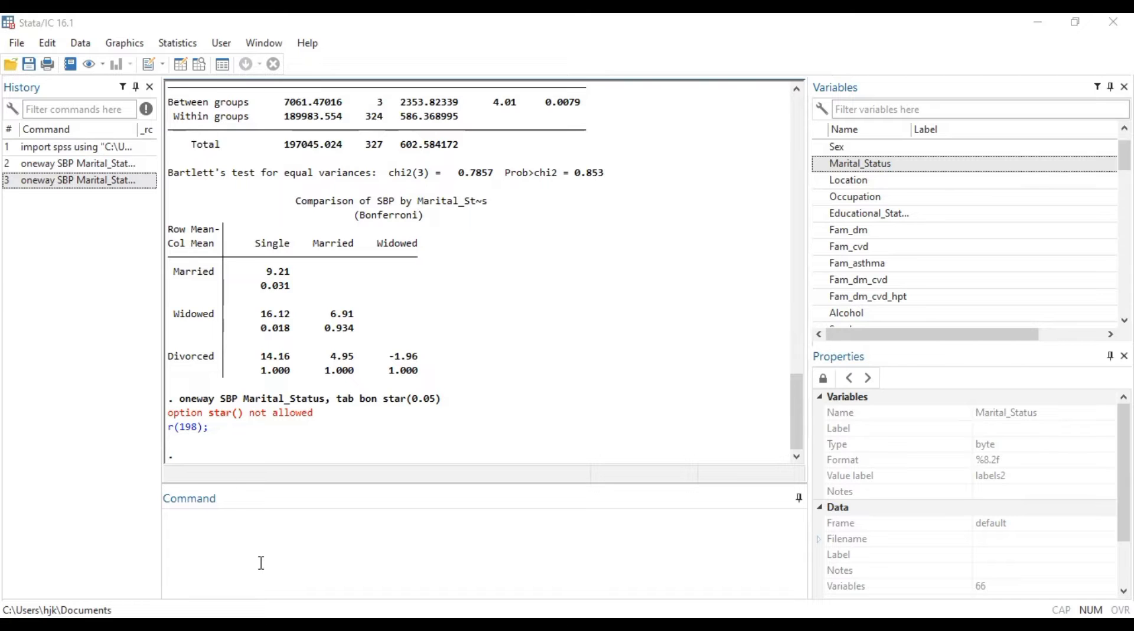
# Start 'pwmean SBP, over(Marital_Status' with Marital_Status inserted from the Variables list
pyautogui.click(266, 523)
pyautogui.write('pw')
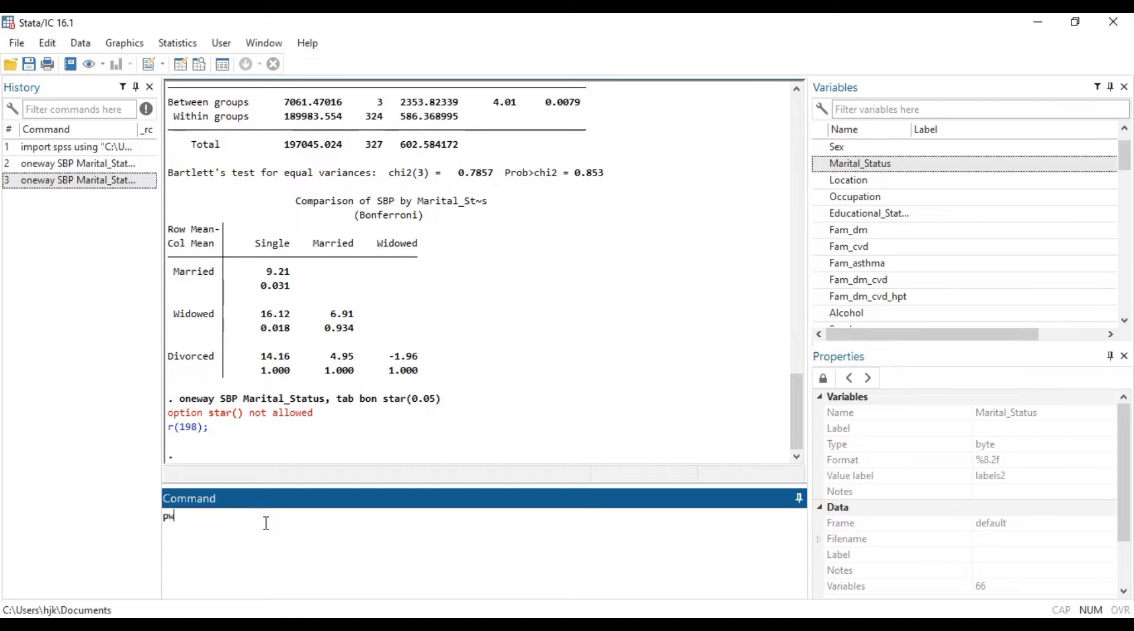
pyautogui.write('mean')
pyautogui.press('capslock')
pyautogui.write('SBP')
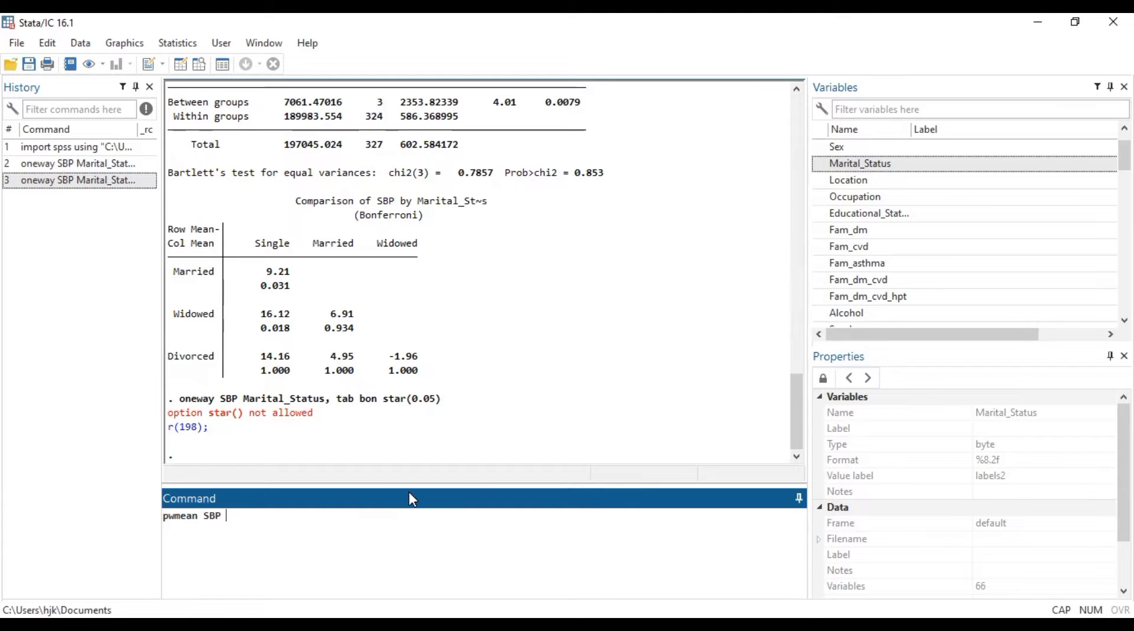
pyautogui.press('capslock')
pyautogui.press('BackSpace')
pyautogui.write(', over')
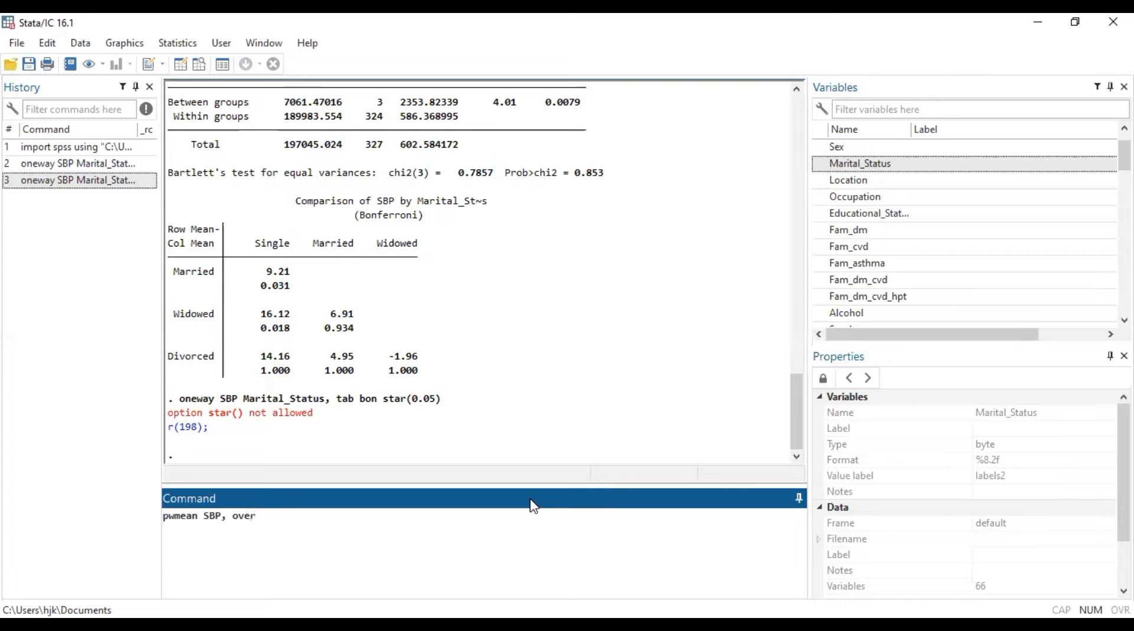
pyautogui.write('(')
pyautogui.doubleClick(860, 163)
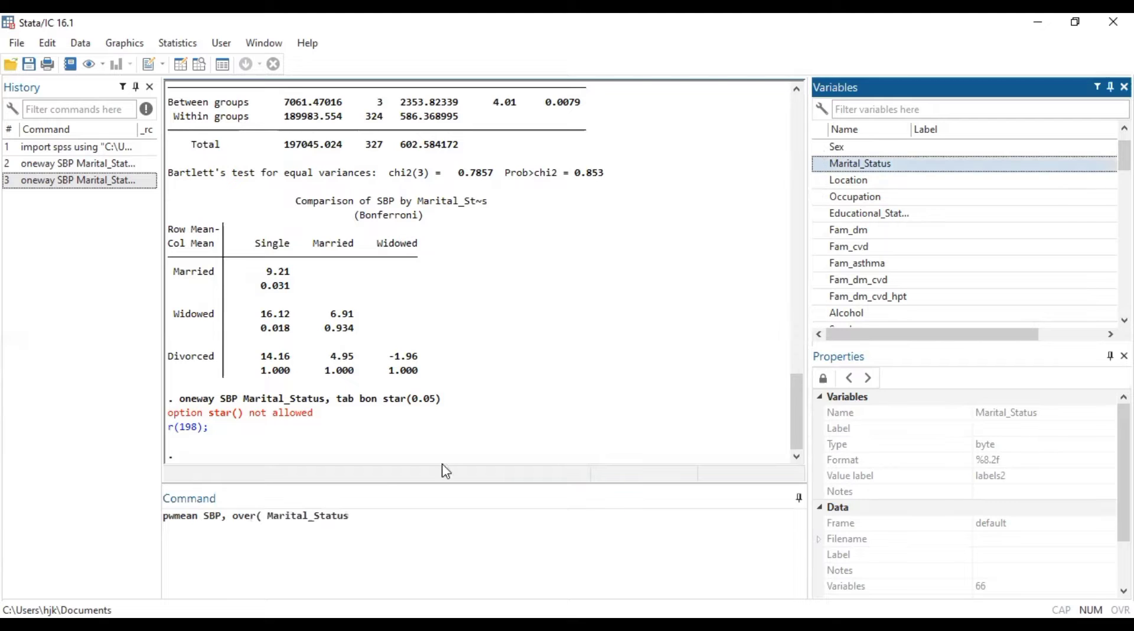
# Close over(), add 'mcompare(tukey) effect', and run the Tukey pairwise comparisons
pyautogui.click(267, 515)
pyautogui.press('BackSpace')
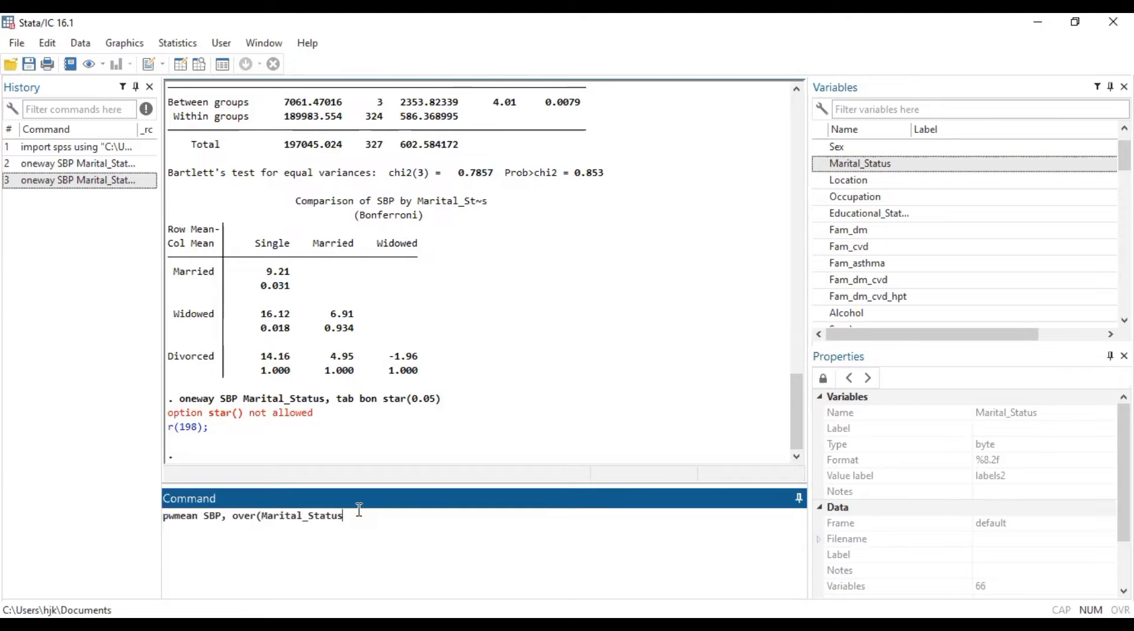
pyautogui.write(')')
pyautogui.write('mcompare (tukey) e')
pyautogui.press('BackSpace')
pyautogui.press('BackSpace')
pyautogui.write('effe')
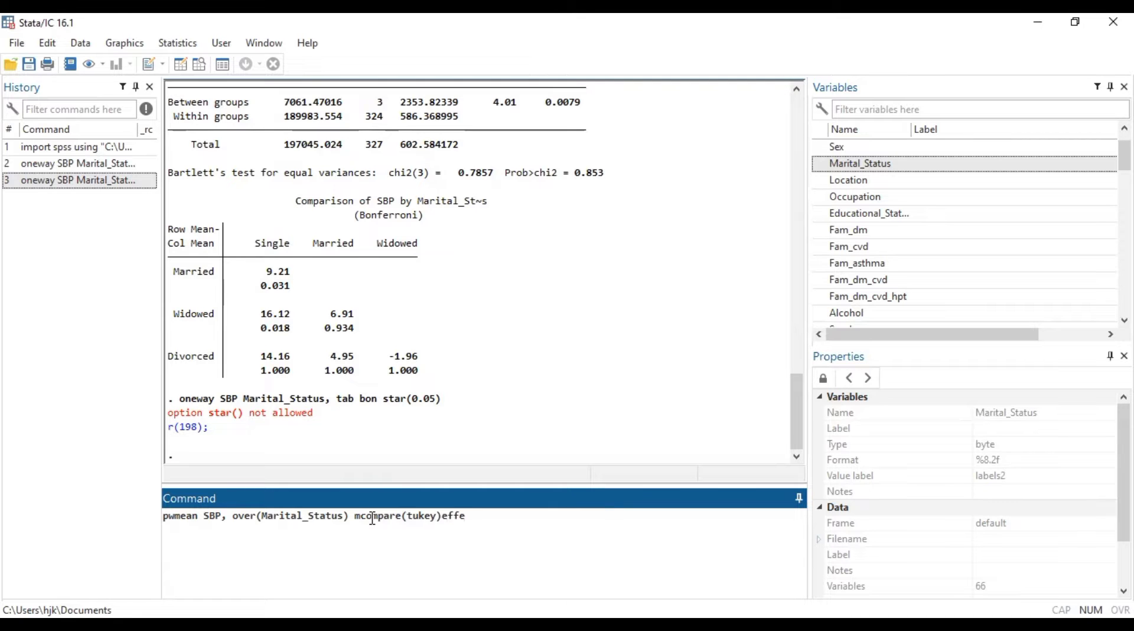
pyautogui.write('ct')
pyautogui.press('Left')
pyautogui.press('Left')
pyautogui.press('Left')
pyautogui.press('Left')
pyautogui.press('Left')
pyautogui.press('Left')
pyautogui.press('Return')
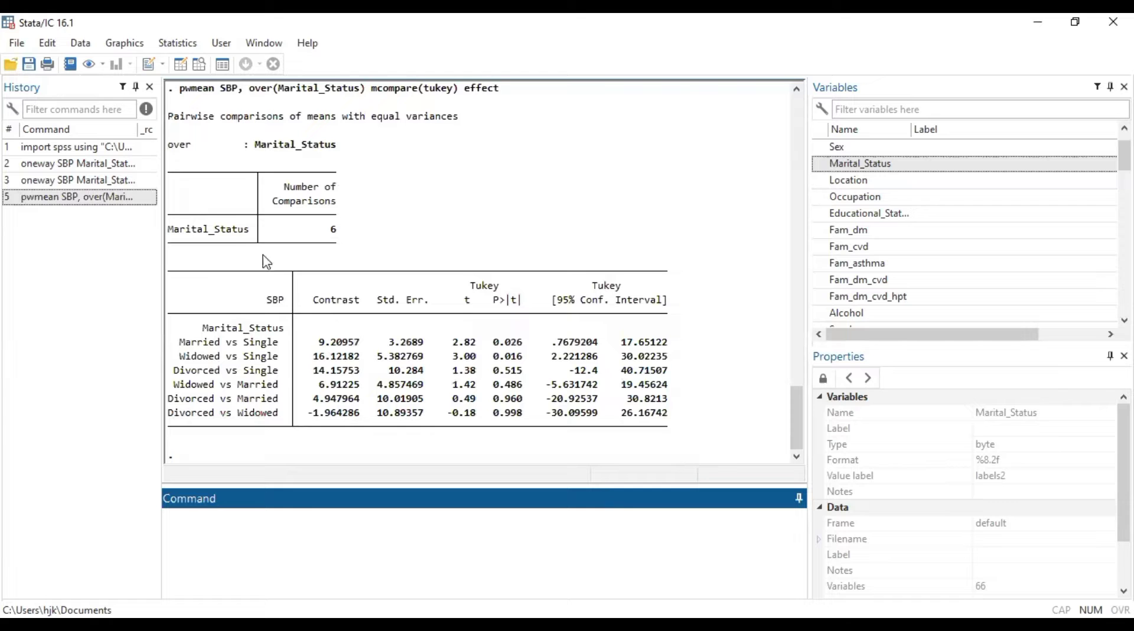
# Recall the Bonferroni oneway command, then the Tukey pwmean command, from the History list
pyautogui.click(83, 186)
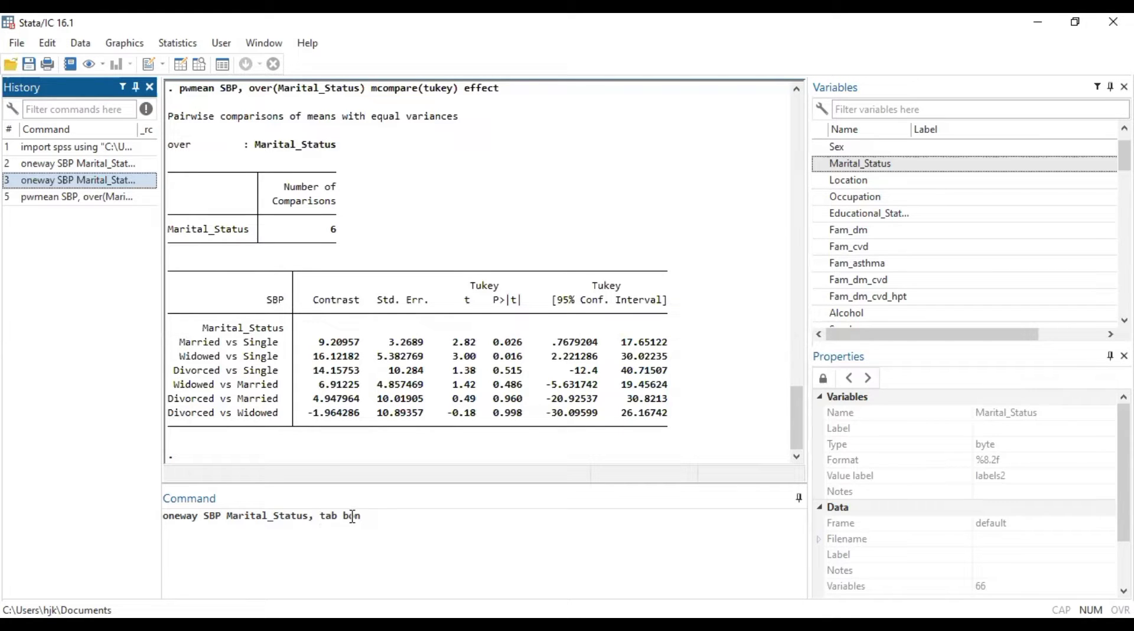
pyautogui.click(78, 198)
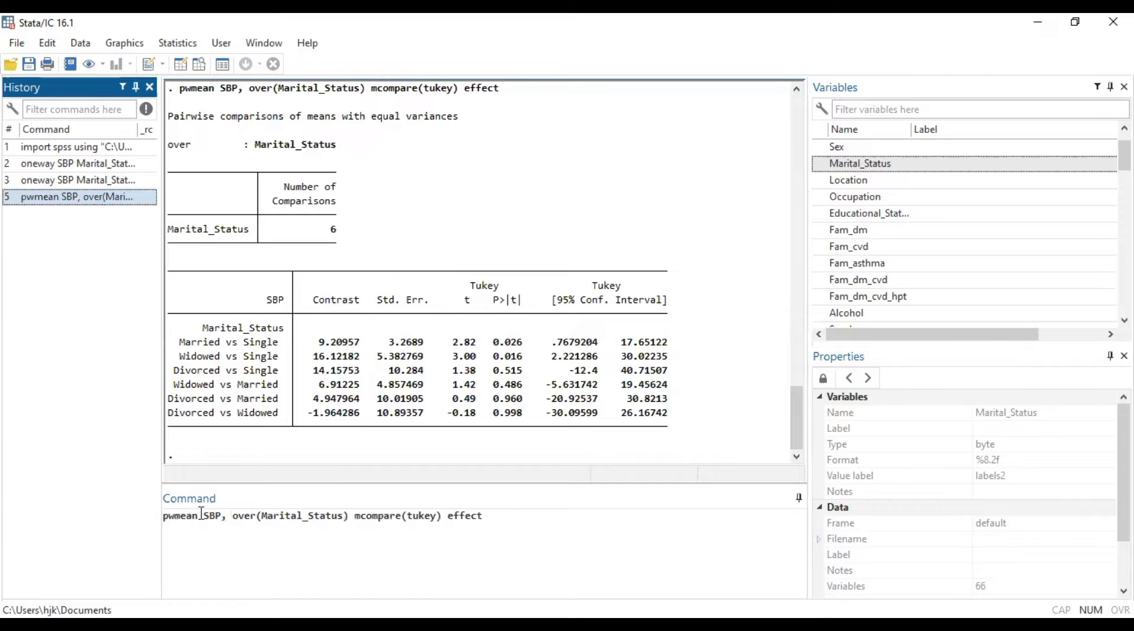